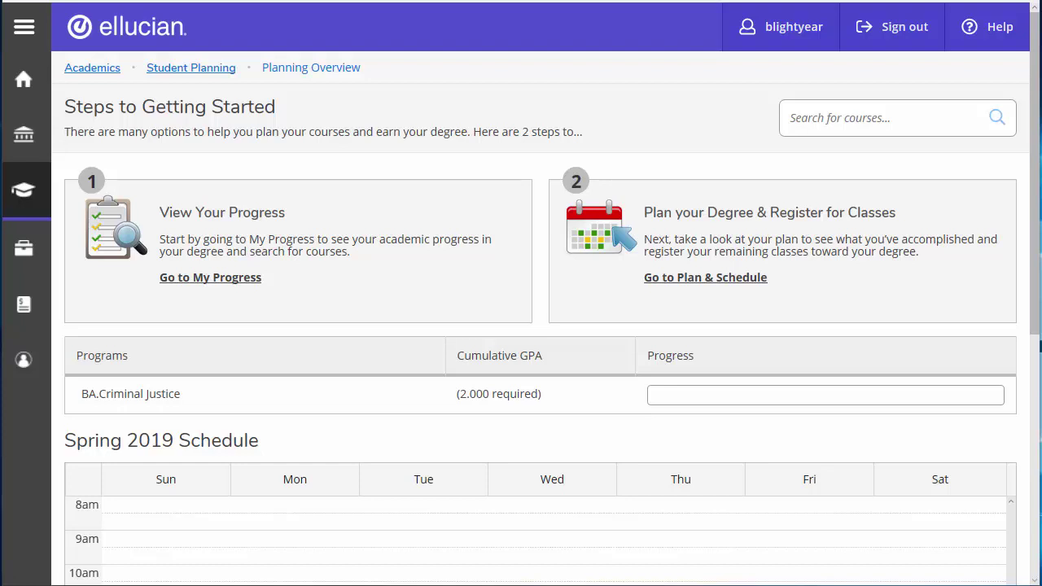
- Search from My Progress for courses meeting the two-course religion requirement and review the matching courses
{"action": "left_click", "coordinate": [197, 277]}
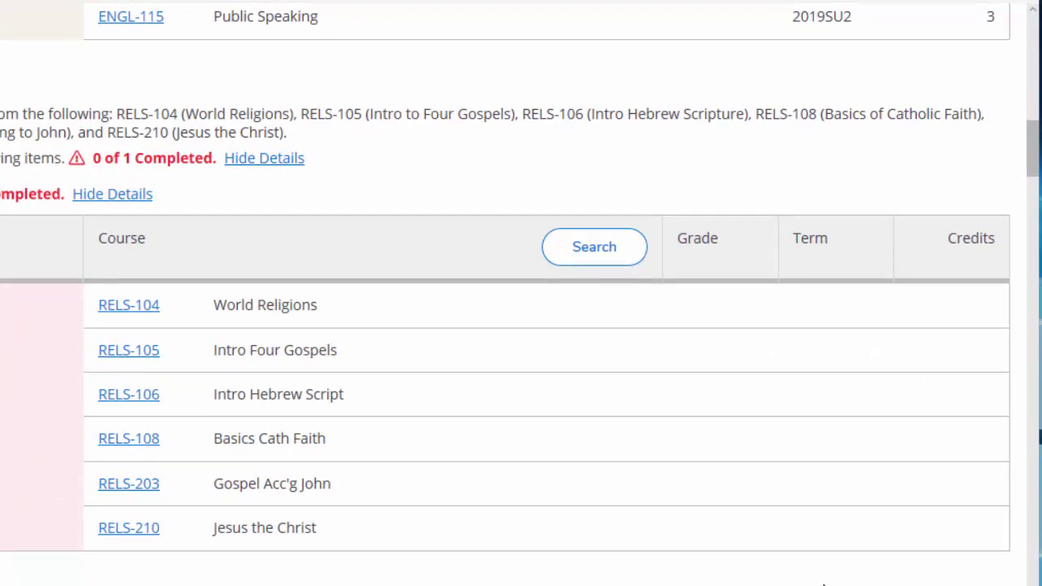
{"action": "left_click", "coordinate": [581, 256]}
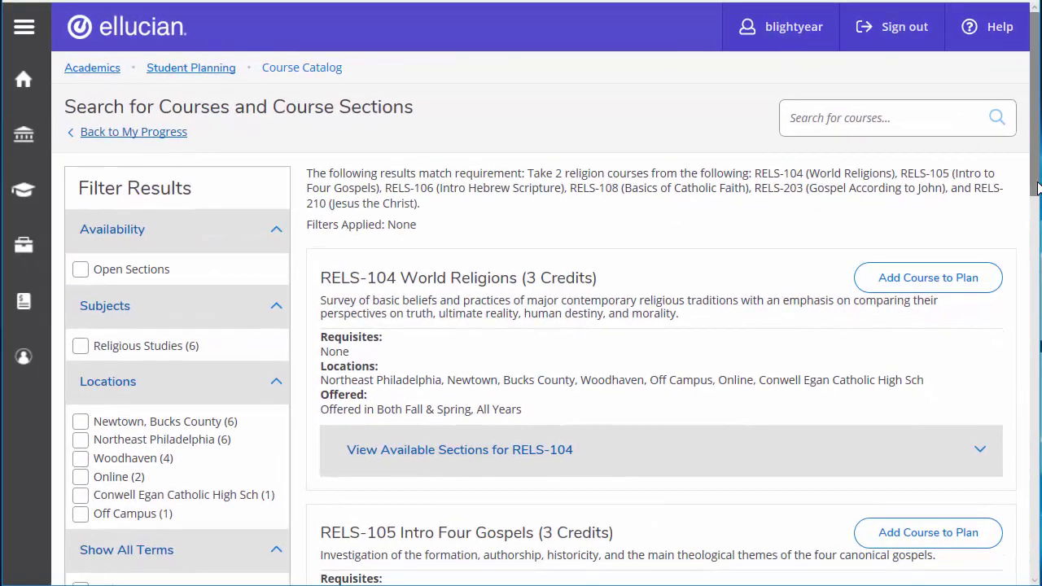
{"action": "scroll", "coordinate": [1037, 200], "scroll_direction": "down", "scroll_amount": 1}
{"action": "left_click_drag", "start_coordinate": [1037, 200], "coordinate": [1037, 322]}
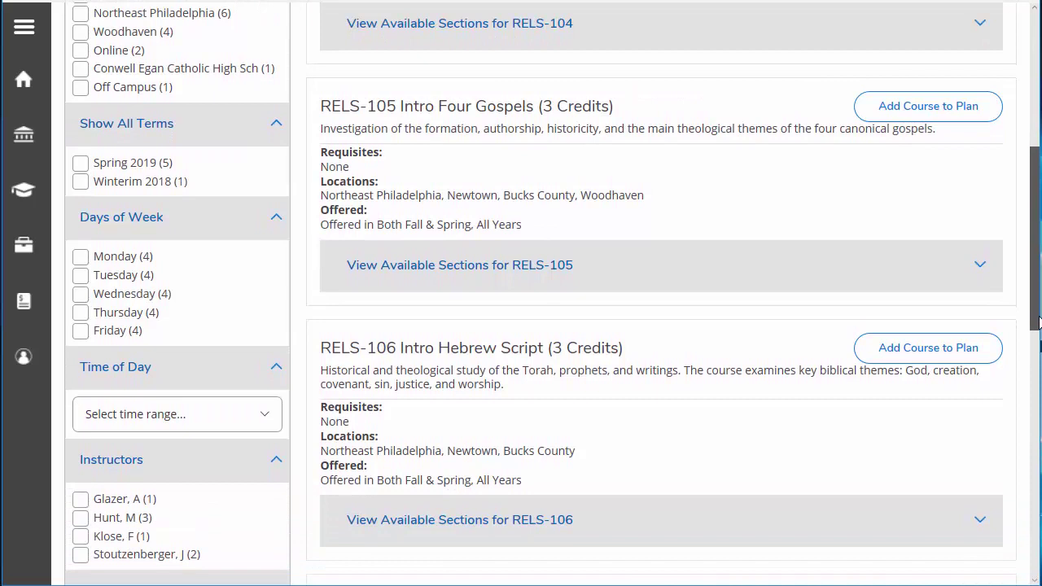
{"action": "left_click_drag", "start_coordinate": [1037, 322], "coordinate": [1038, 431]}
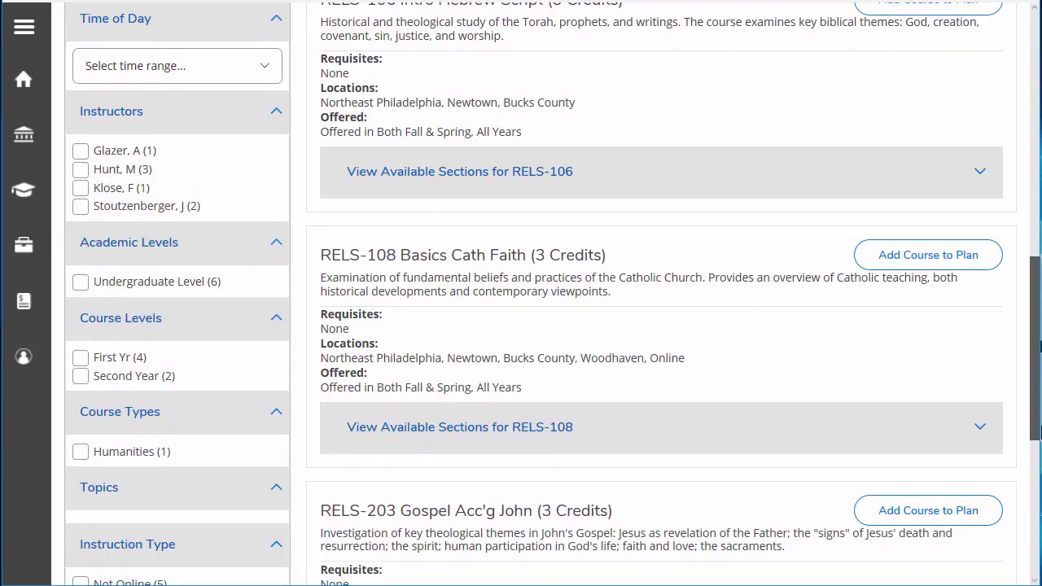
{"action": "left_click_drag", "start_coordinate": [1039, 431], "coordinate": [1037, 309]}
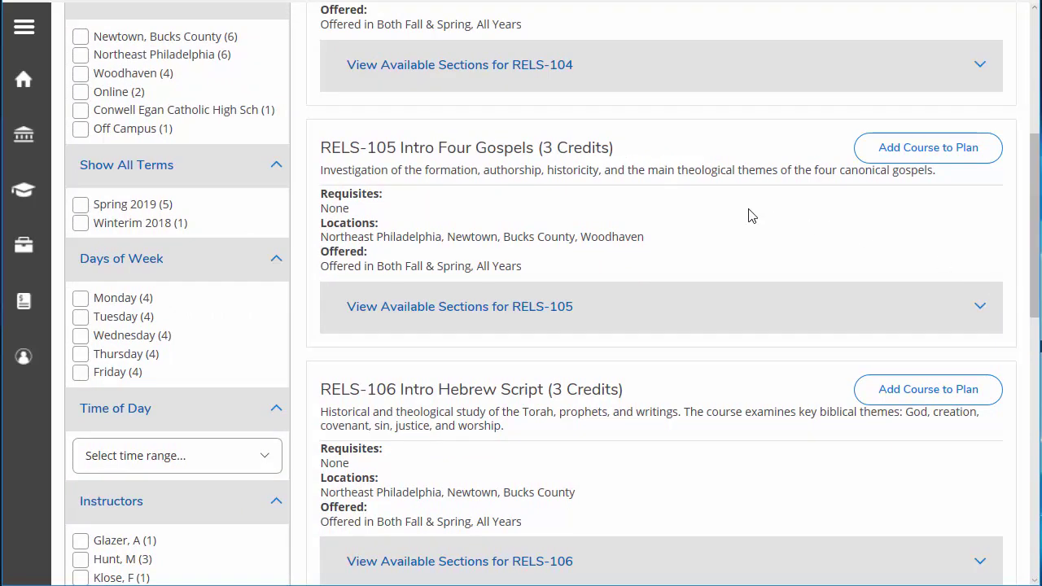
- Show the available sections for RELS-105 Intro Four Gospels and add the course to the plan for Fall 2020
{"action": "left_click", "coordinate": [598, 321]}
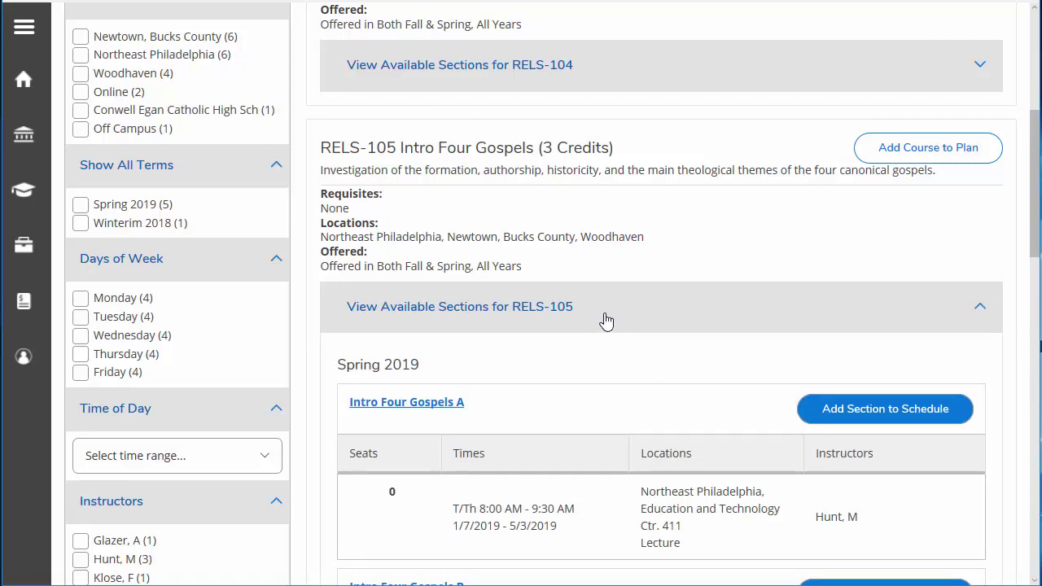
{"action": "left_click", "coordinate": [891, 157]}
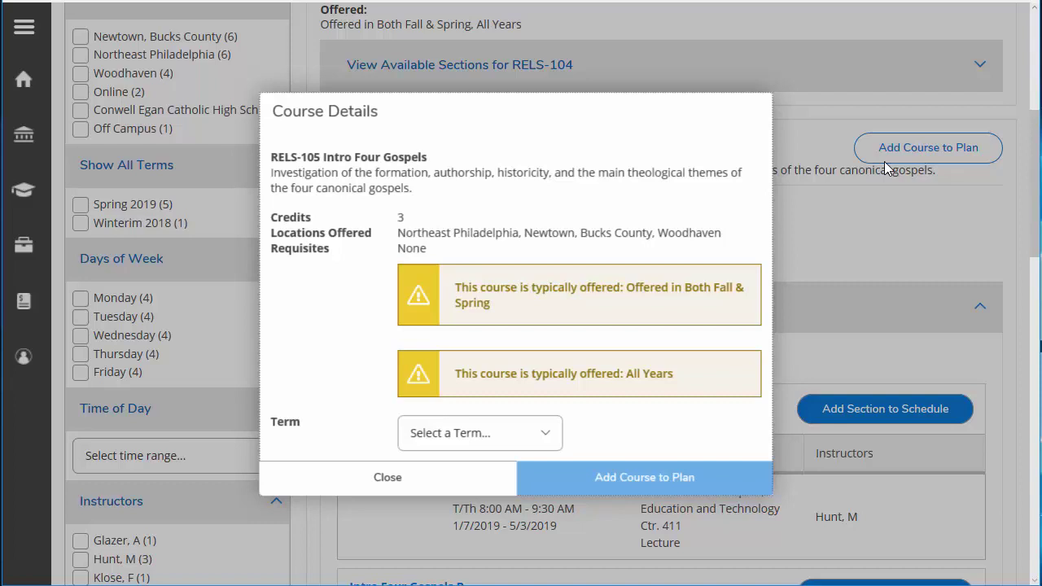
{"action": "left_click", "coordinate": [500, 445]}
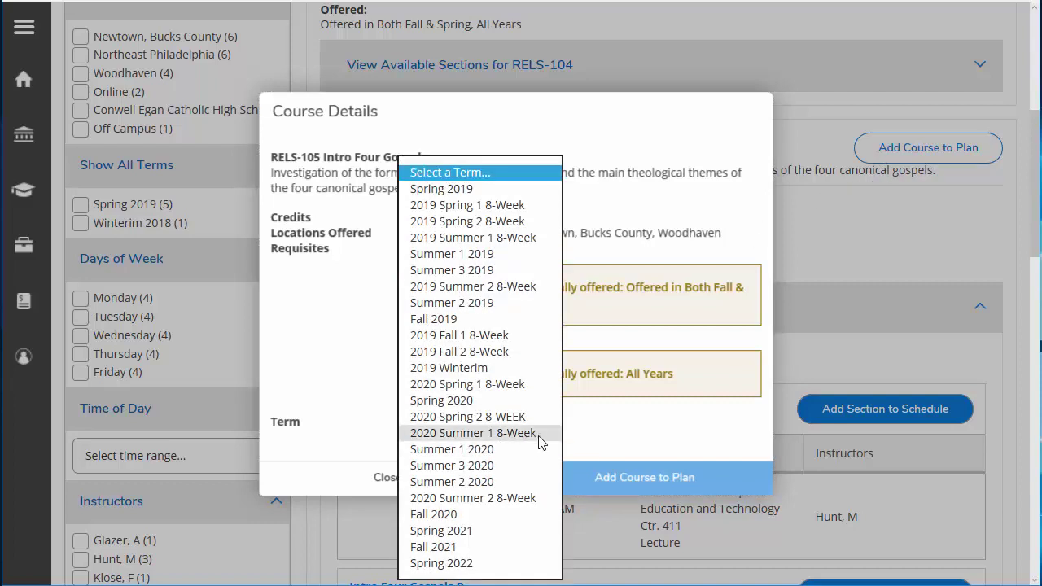
{"action": "left_click", "coordinate": [456, 516]}
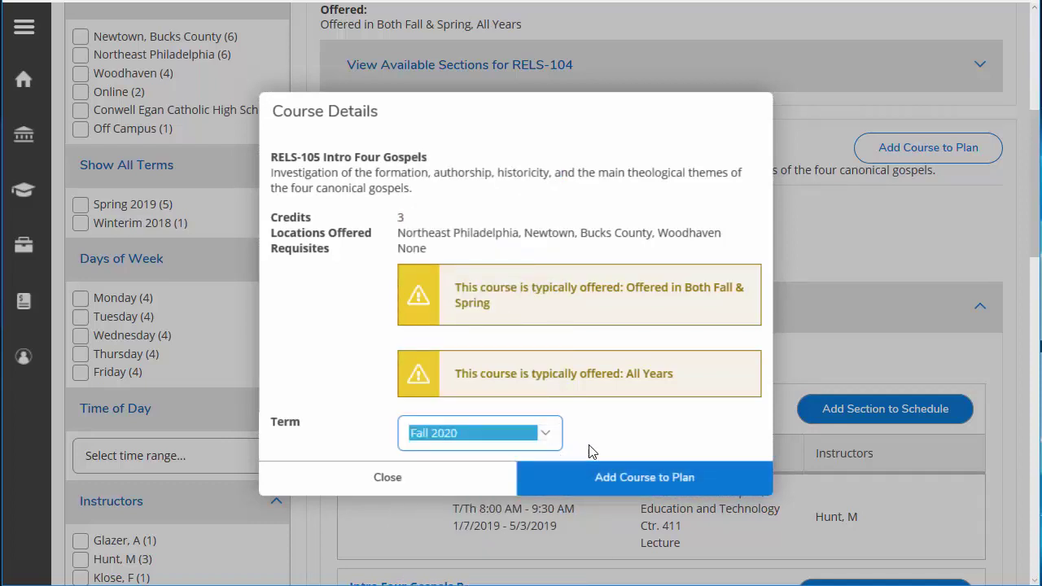
{"action": "left_click", "coordinate": [634, 478]}
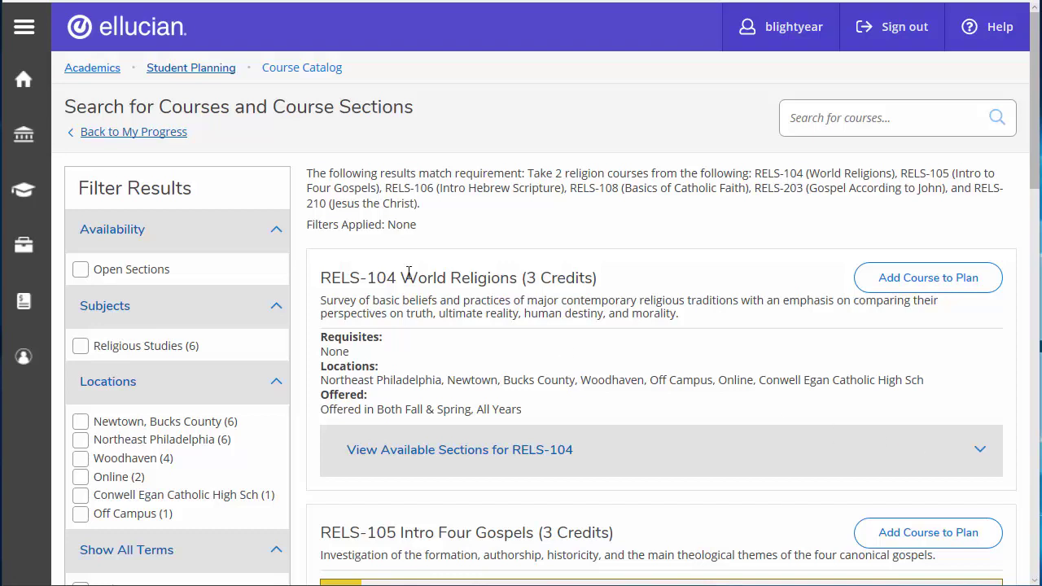
- Search the course catalog's subjects for "spanish" and open the Spanish course list
{"action": "left_click", "coordinate": [190, 71]}
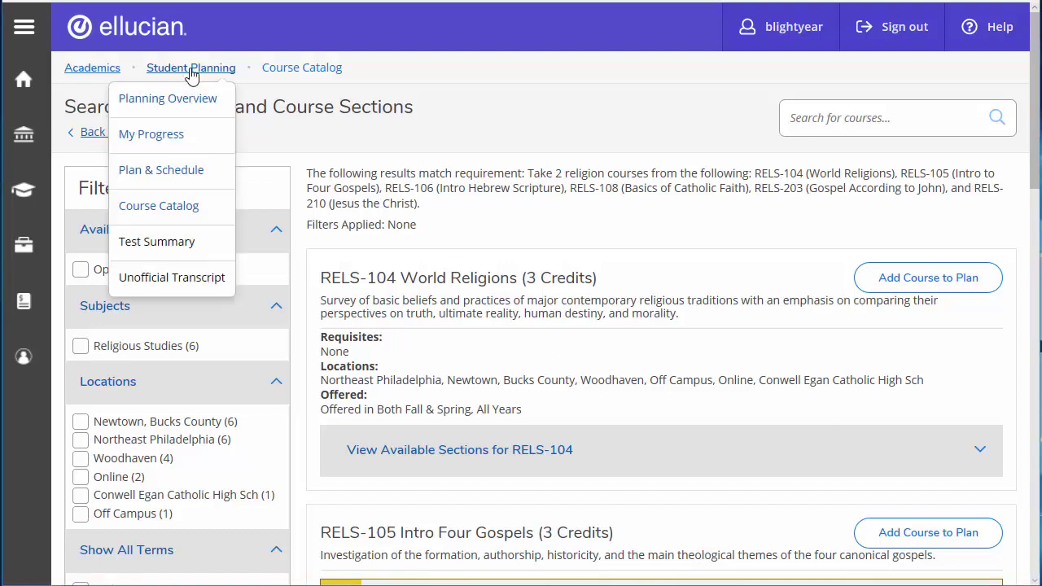
{"action": "left_click", "coordinate": [166, 205]}
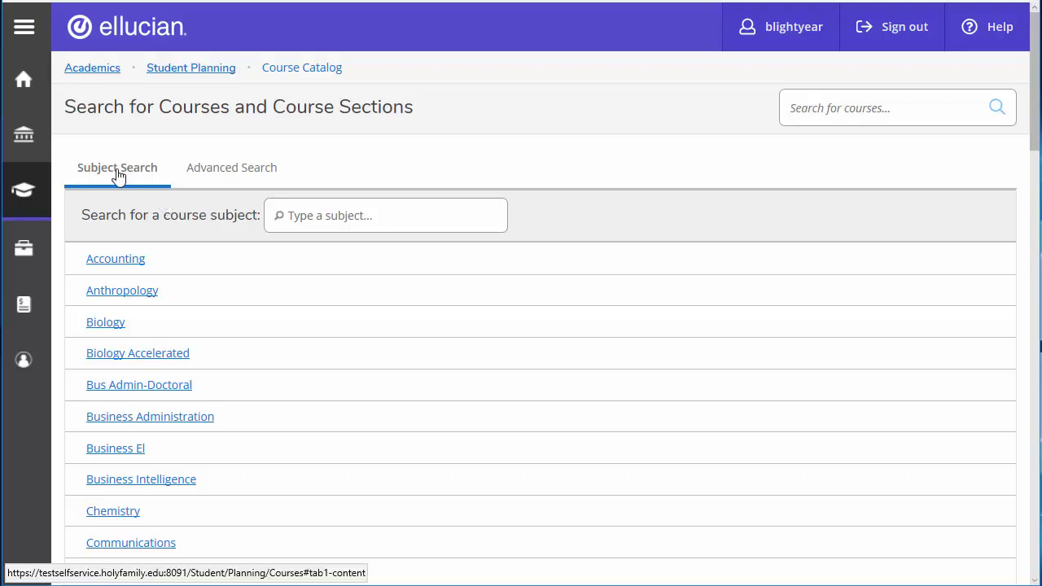
{"action": "left_click", "coordinate": [368, 218]}
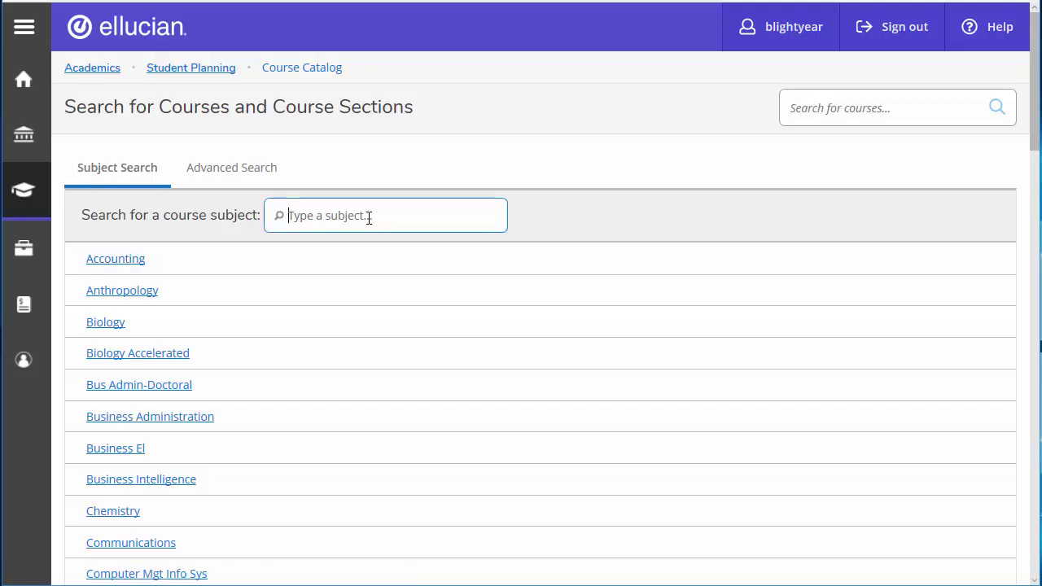
{"action": "type", "text": "spanish"}
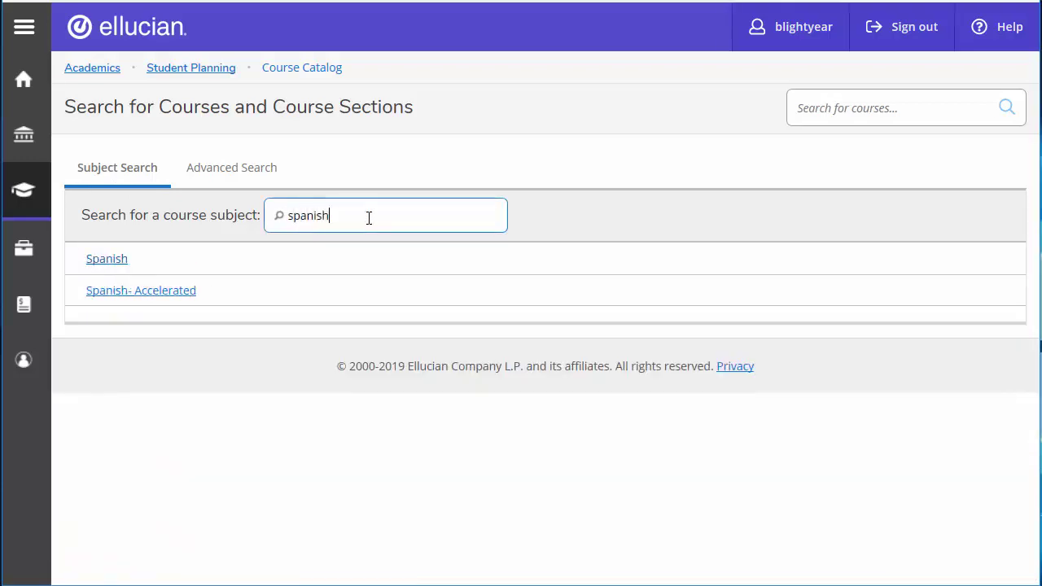
{"action": "left_click", "coordinate": [98, 260]}
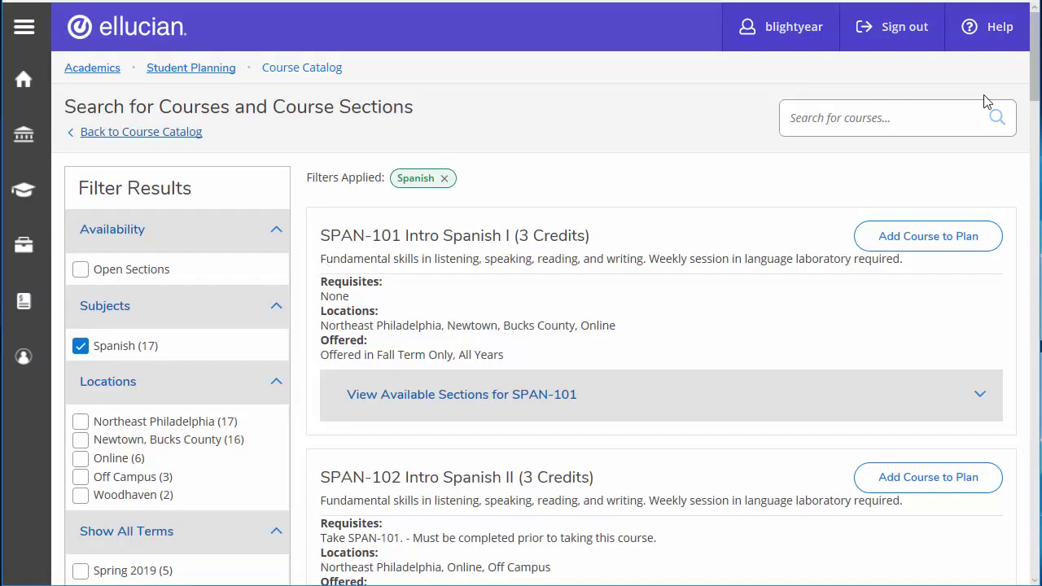
- Open the plan details for SPAN-102 Intro Spanish II and choose Fall 2019 as its term
{"action": "left_click_drag", "start_coordinate": [1035, 98], "coordinate": [1033, 131]}
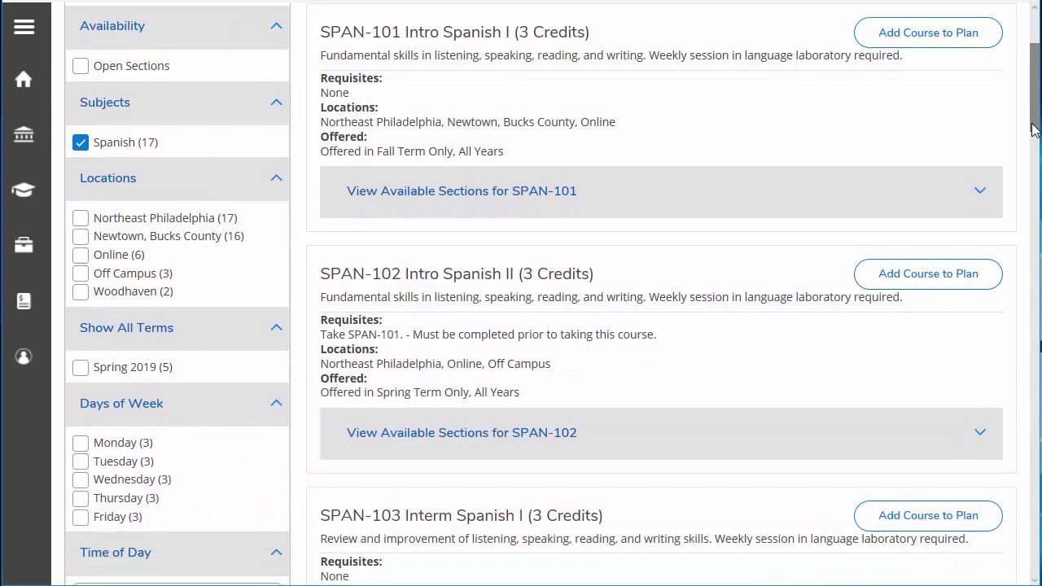
{"action": "left_click", "coordinate": [937, 282]}
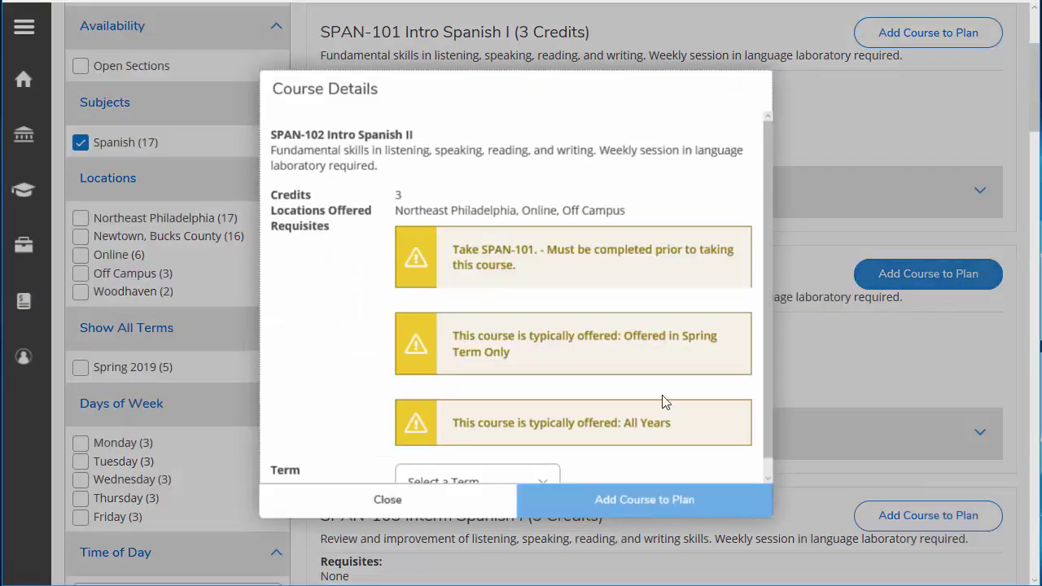
{"action": "left_click", "coordinate": [473, 478]}
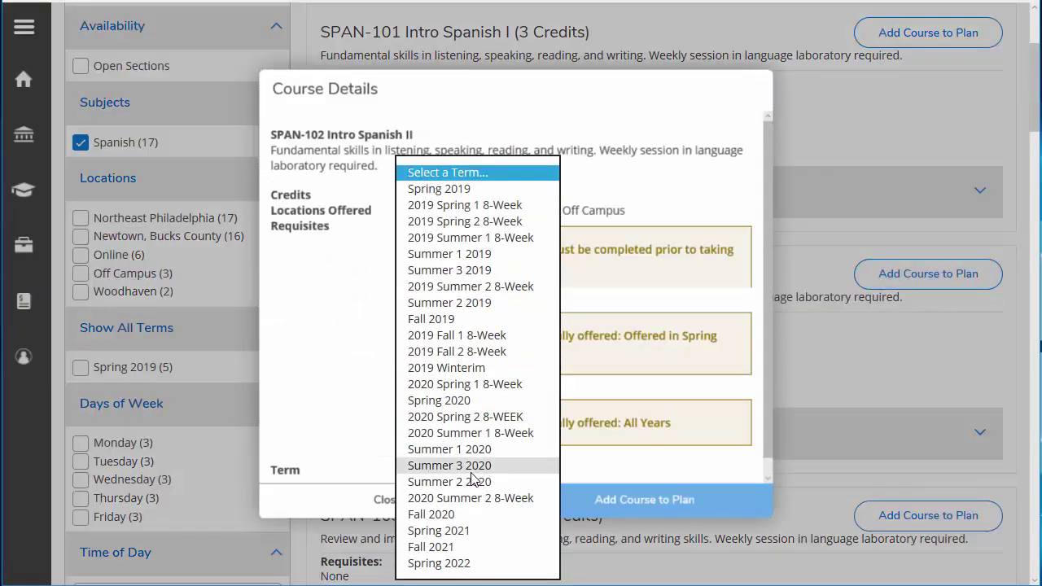
{"action": "left_click", "coordinate": [433, 317]}
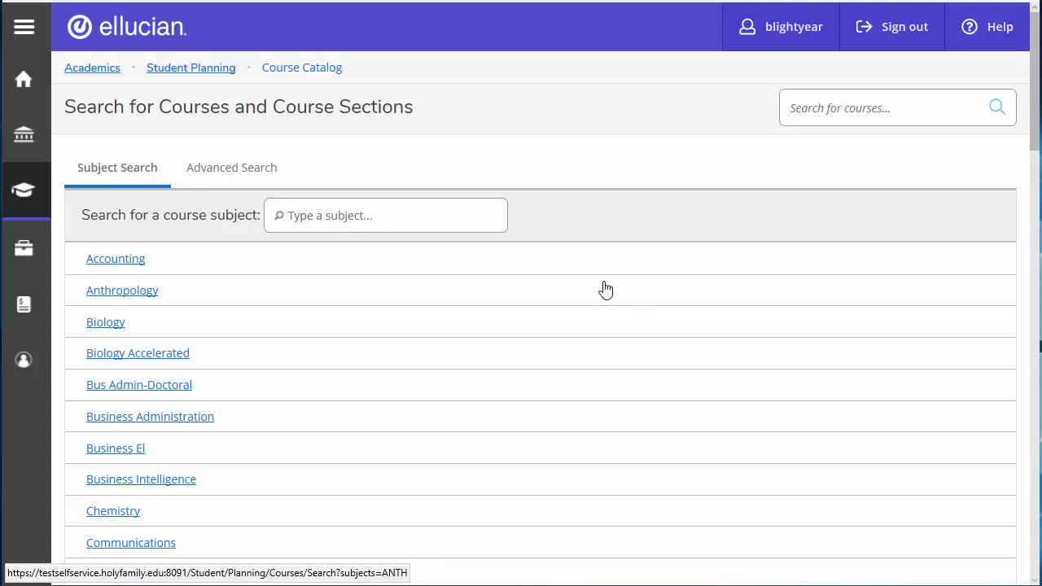
- Set up an advanced catalog search for term Spring 2019 with Religious Studies course number 108
{"action": "left_click", "coordinate": [214, 173]}
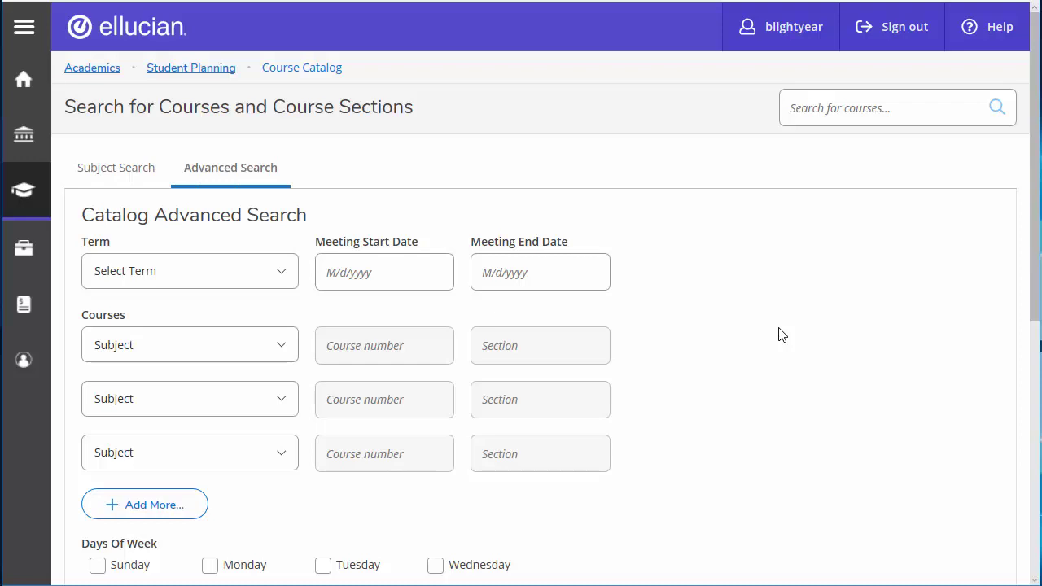
{"action": "left_click", "coordinate": [217, 279]}
{"action": "left_click", "coordinate": [203, 305]}
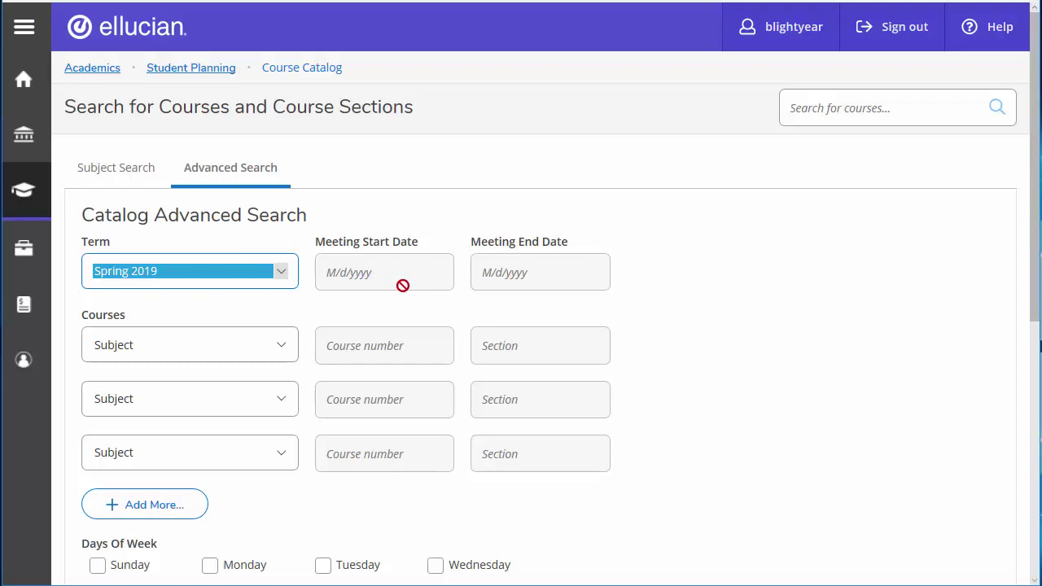
{"action": "left_click", "coordinate": [140, 352]}
{"action": "left_click_drag", "start_coordinate": [293, 314], "coordinate": [305, 516]}
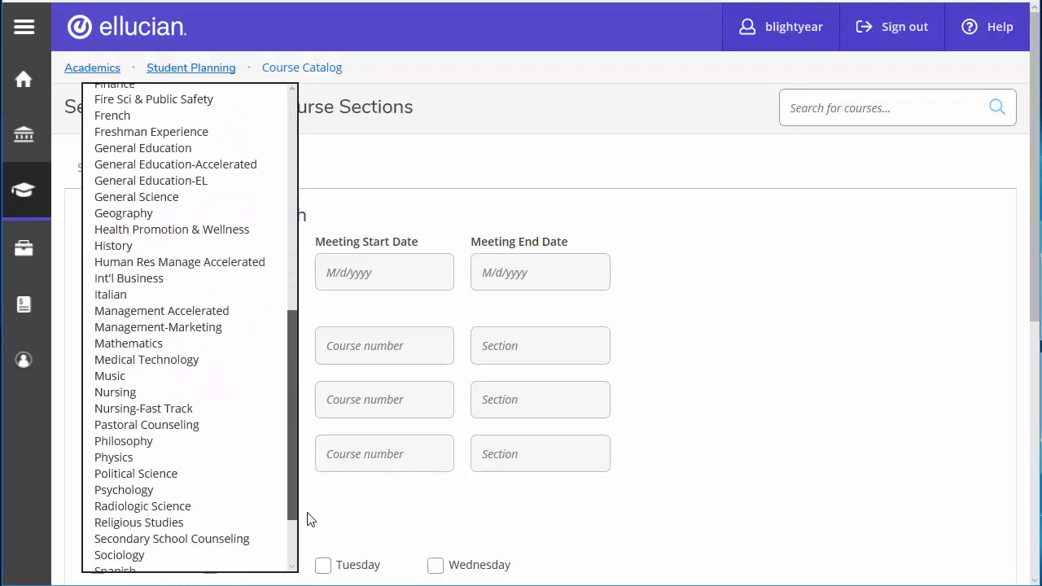
{"action": "left_click", "coordinate": [214, 522]}
{"action": "left_click", "coordinate": [388, 345]}
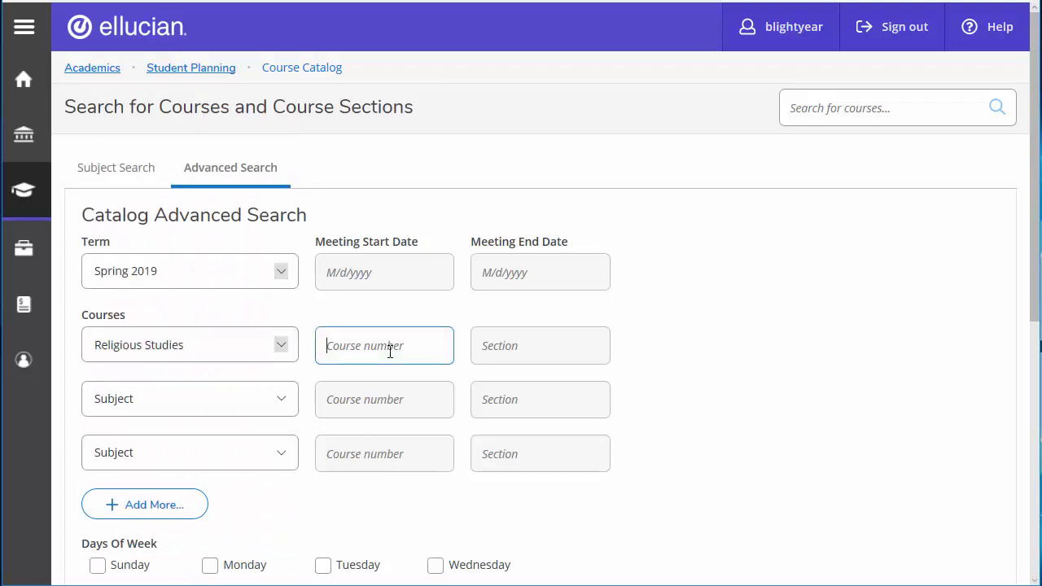
{"action": "type", "text": "108"}
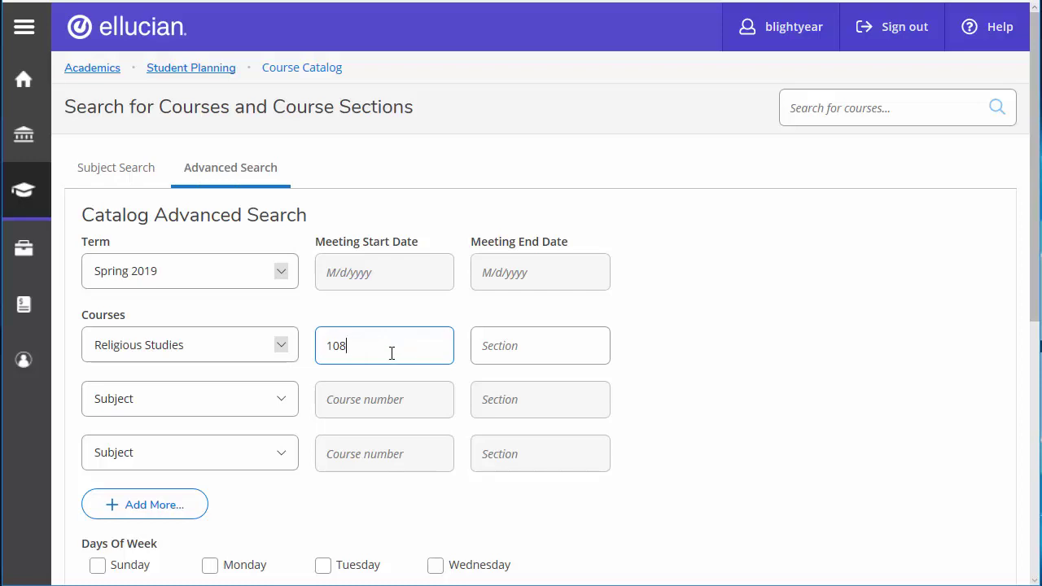
- Add Philosophy course number 101 as the second course in the advanced search
{"action": "left_click", "coordinate": [170, 400]}
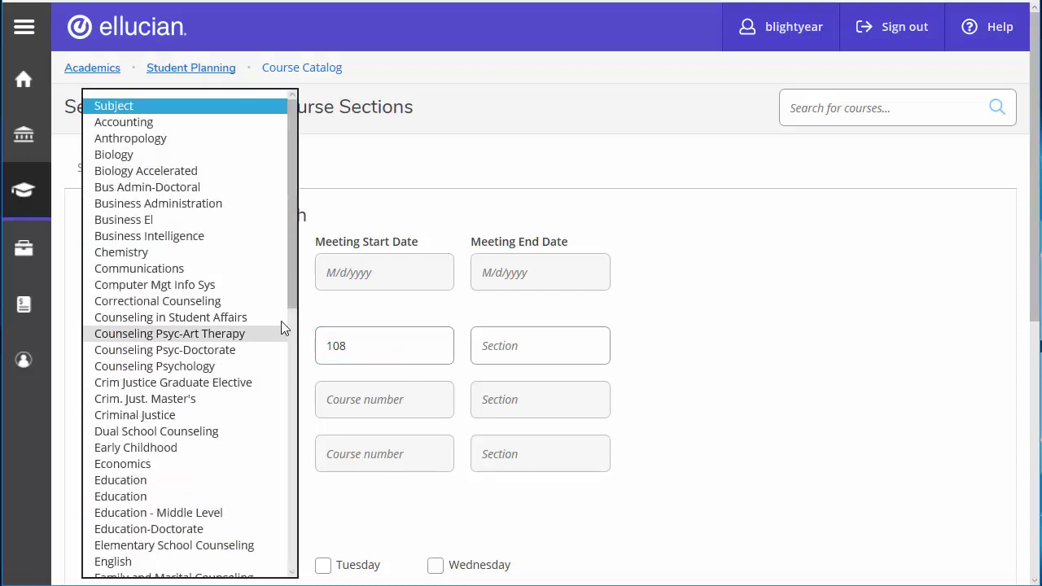
{"action": "left_click_drag", "start_coordinate": [293, 310], "coordinate": [307, 534]}
{"action": "left_click", "coordinate": [222, 482]}
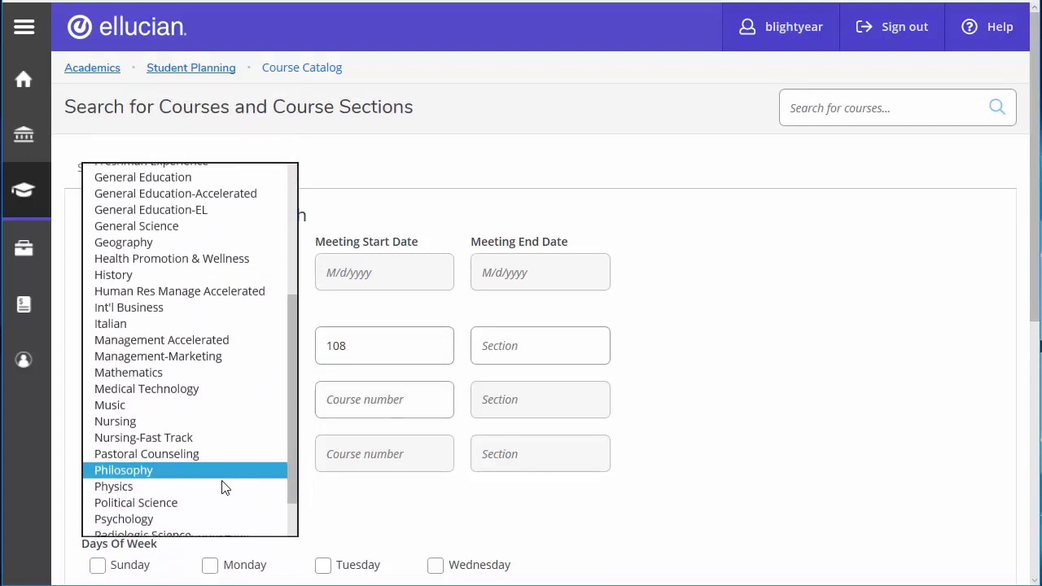
{"action": "left_click", "coordinate": [398, 407]}
{"action": "type", "text": "101"}
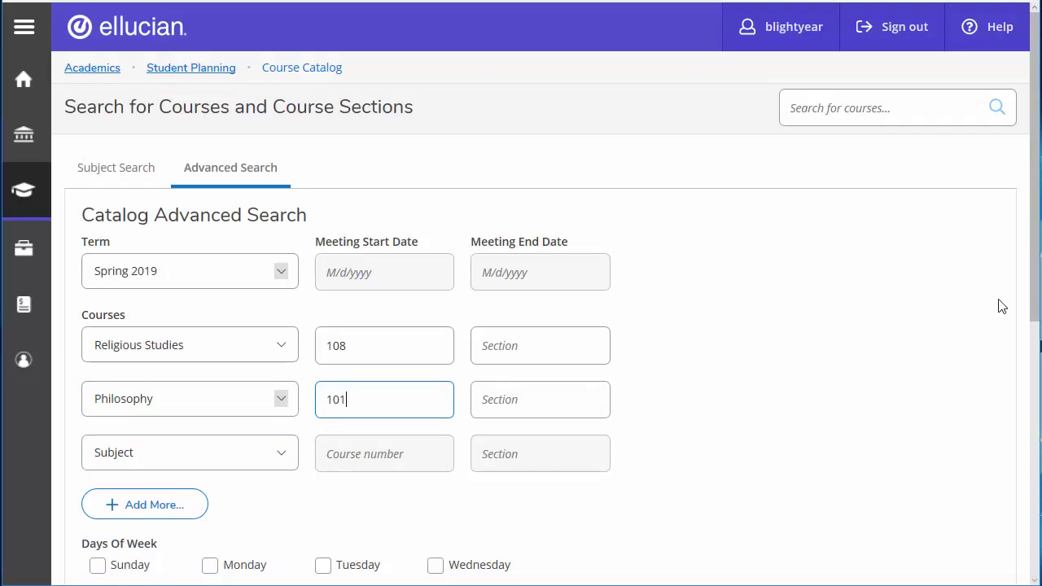
- Limit the advanced search to the Northeast Philadelphia location and run it
{"action": "scroll", "coordinate": [1034, 308], "scroll_direction": "down", "scroll_amount": 3}
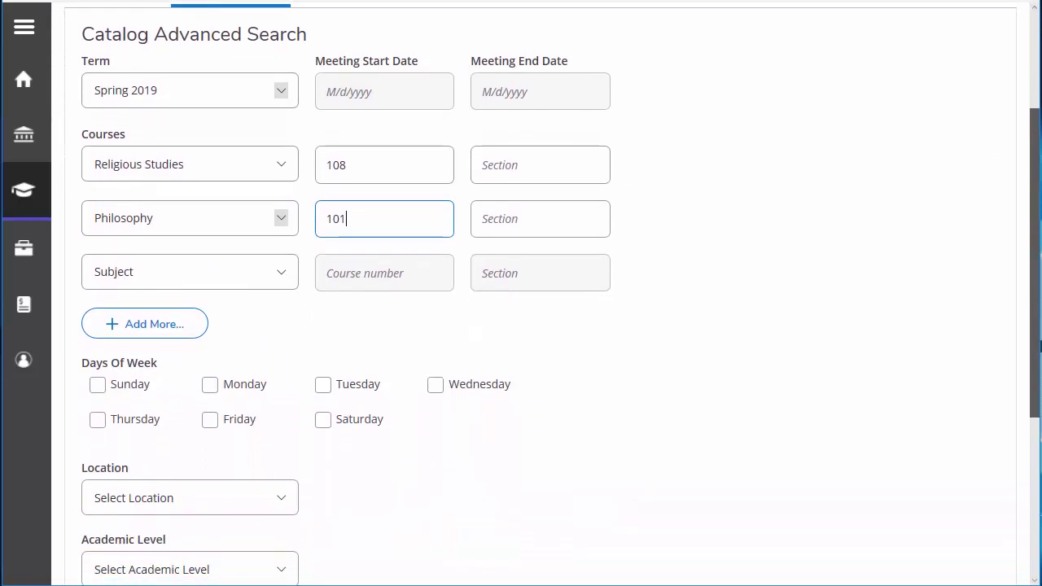
{"action": "scroll", "coordinate": [1034, 308], "scroll_direction": "down", "scroll_amount": 2}
{"action": "left_click", "coordinate": [214, 393]}
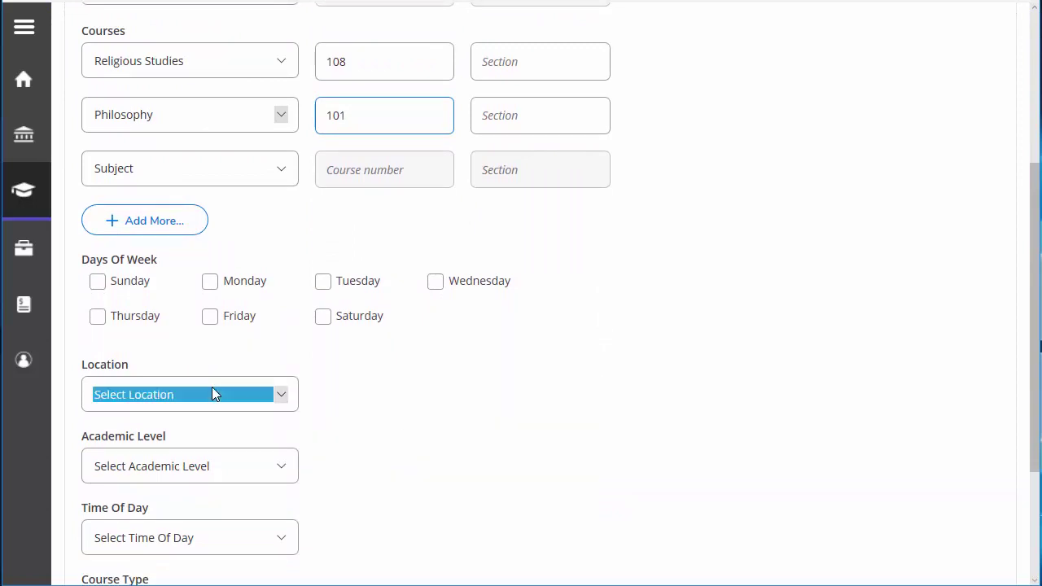
{"action": "left_click", "coordinate": [202, 558]}
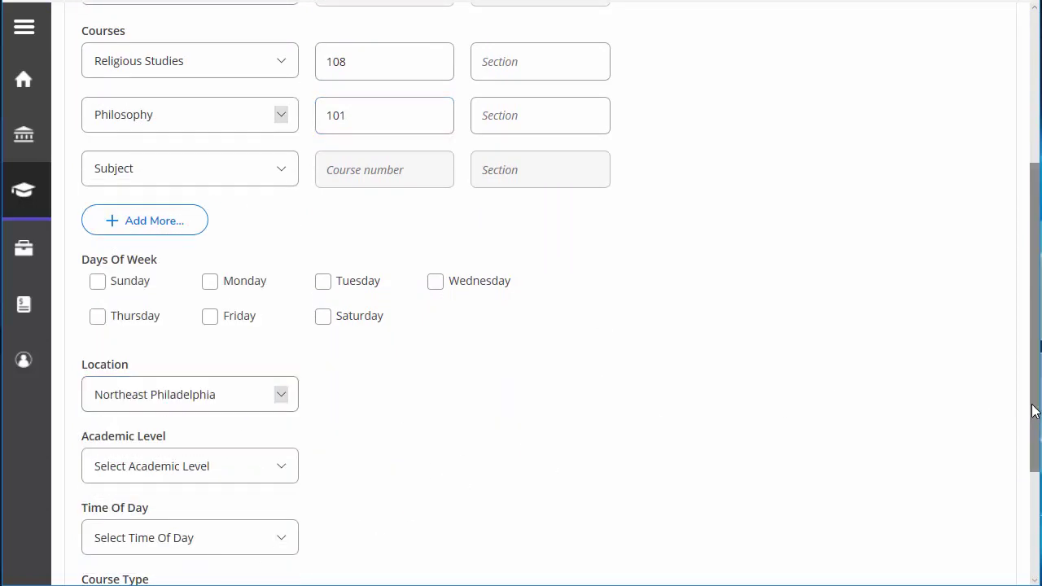
{"action": "left_click_drag", "start_coordinate": [1033, 409], "coordinate": [1036, 465]}
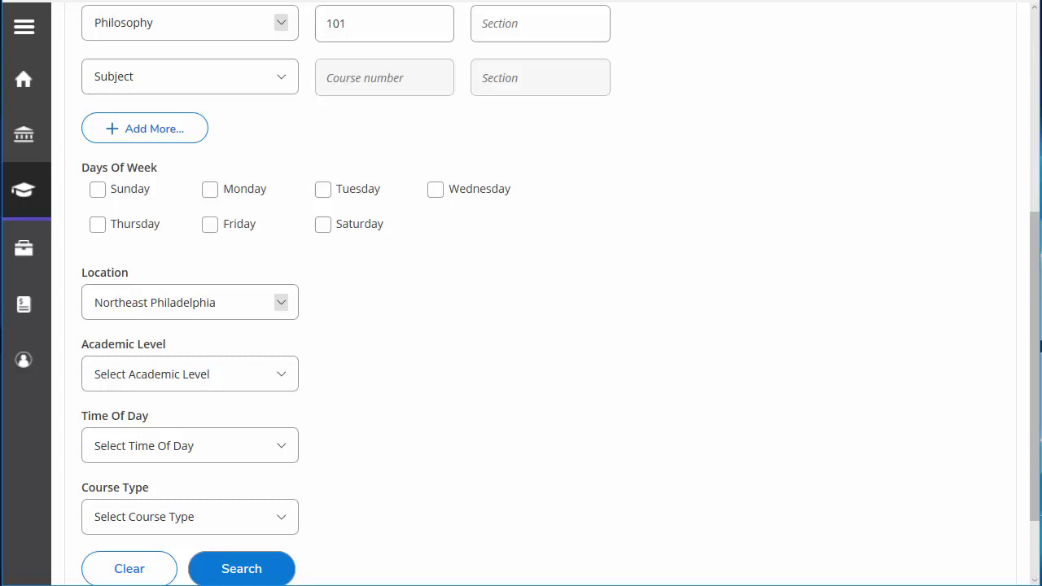
{"action": "left_click", "coordinate": [242, 565]}
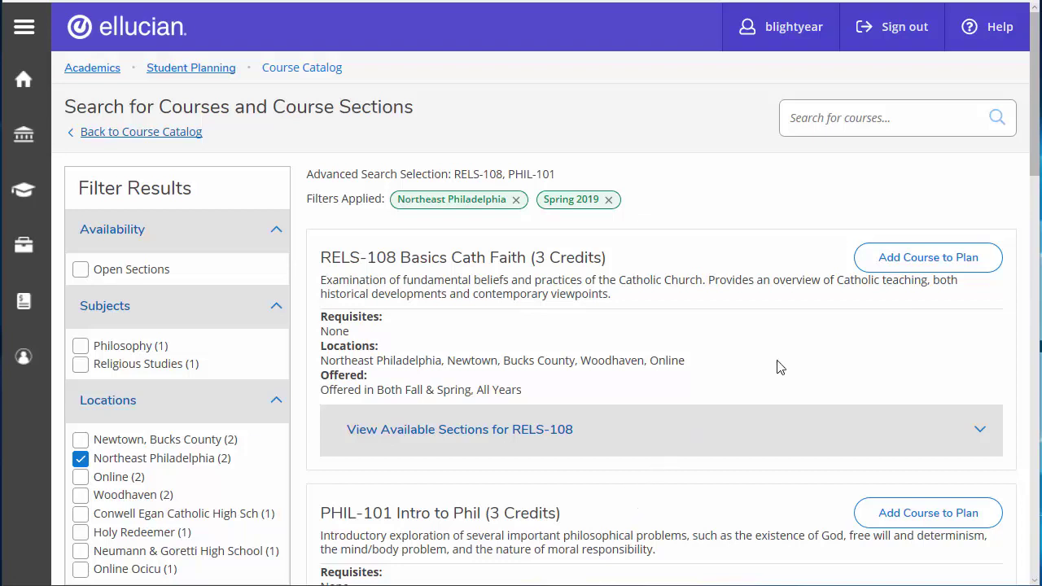
- Choose a term for RELS-108 Basics Cath Faith and add the course to the plan
{"action": "left_click", "coordinate": [901, 271]}
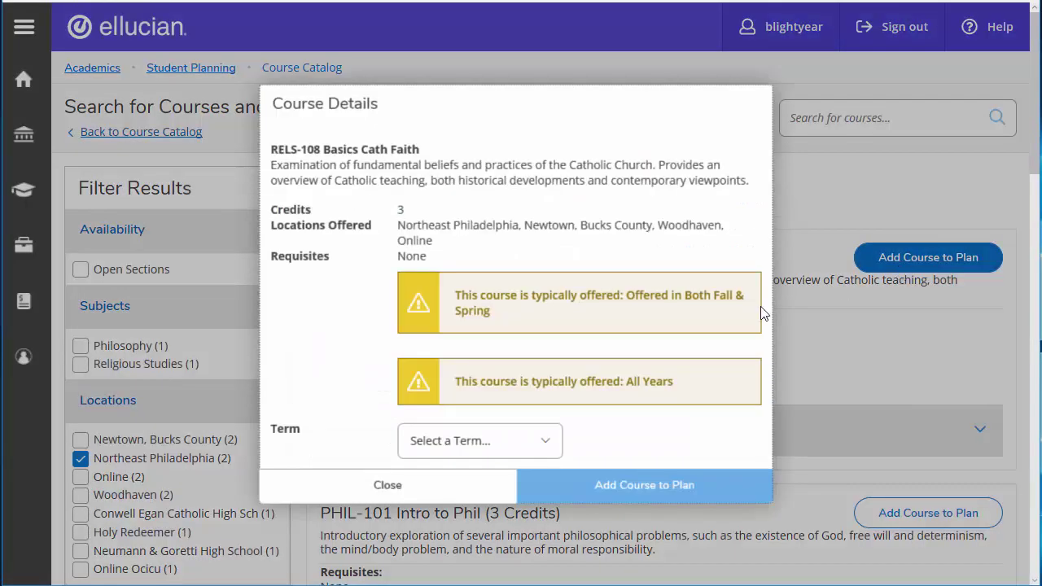
{"action": "left_click", "coordinate": [462, 436]}
{"action": "left_click", "coordinate": [440, 180]}
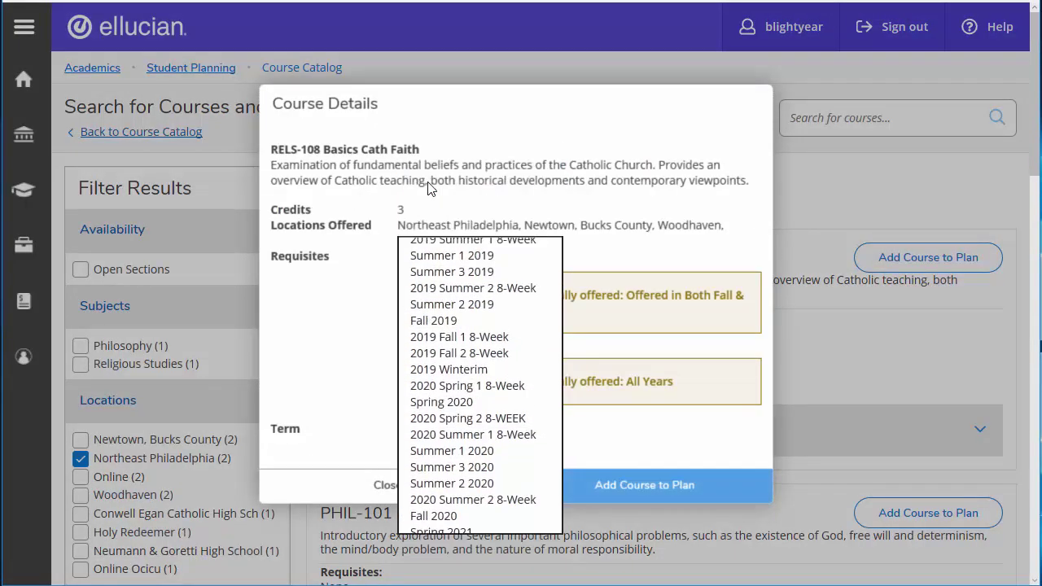
{"action": "left_click", "coordinate": [615, 487]}
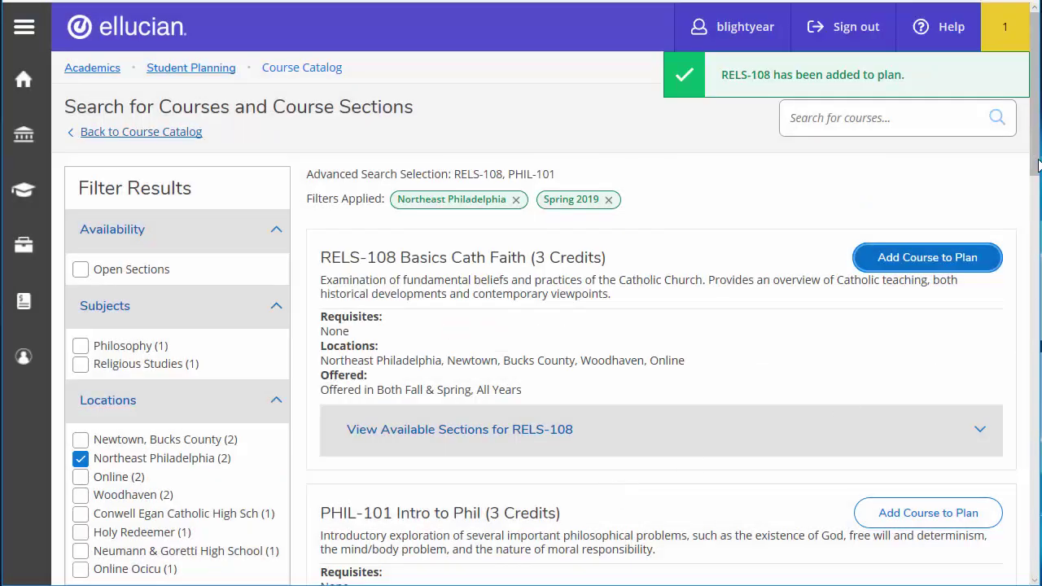
- Add the Spring 2019 section Intro to Phil A of PHIL-101 to the schedule
{"action": "scroll", "coordinate": [1033, 192], "scroll_direction": "down", "scroll_amount": 1}
{"action": "scroll", "coordinate": [1032, 192], "scroll_direction": "down", "scroll_amount": 5}
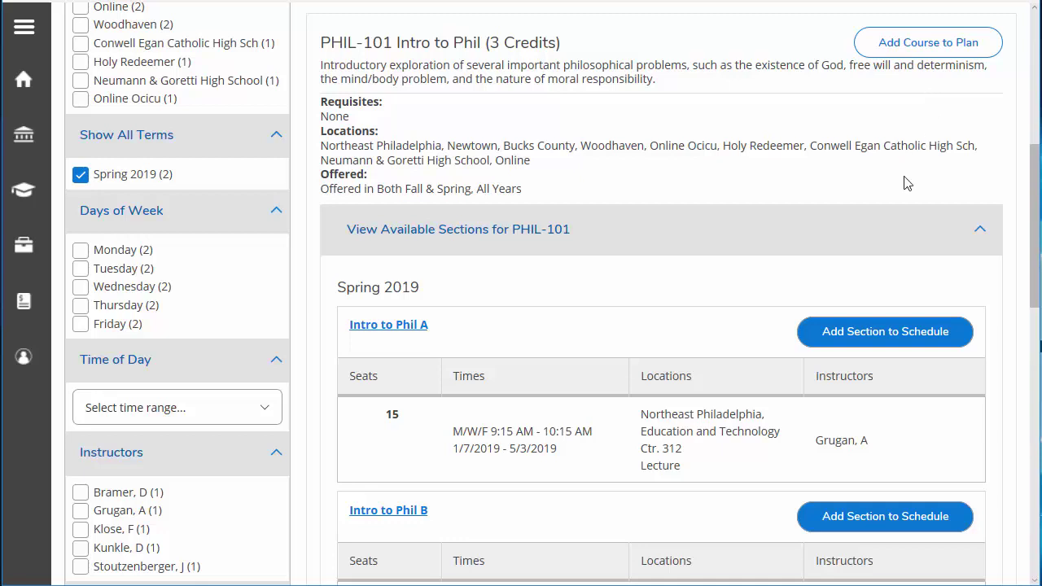
{"action": "left_click", "coordinate": [884, 348]}
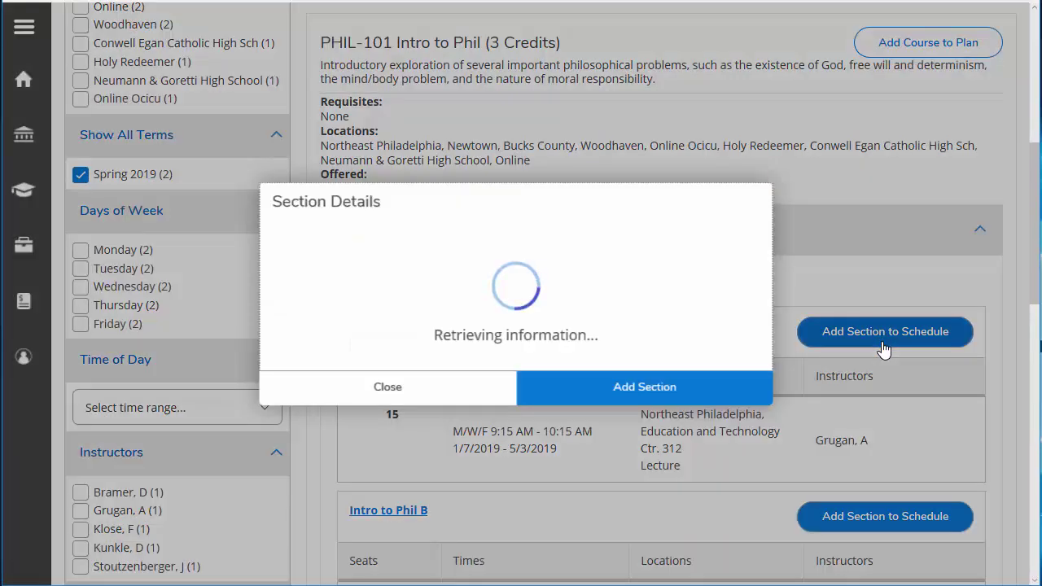
{"action": "left_click", "coordinate": [618, 448]}
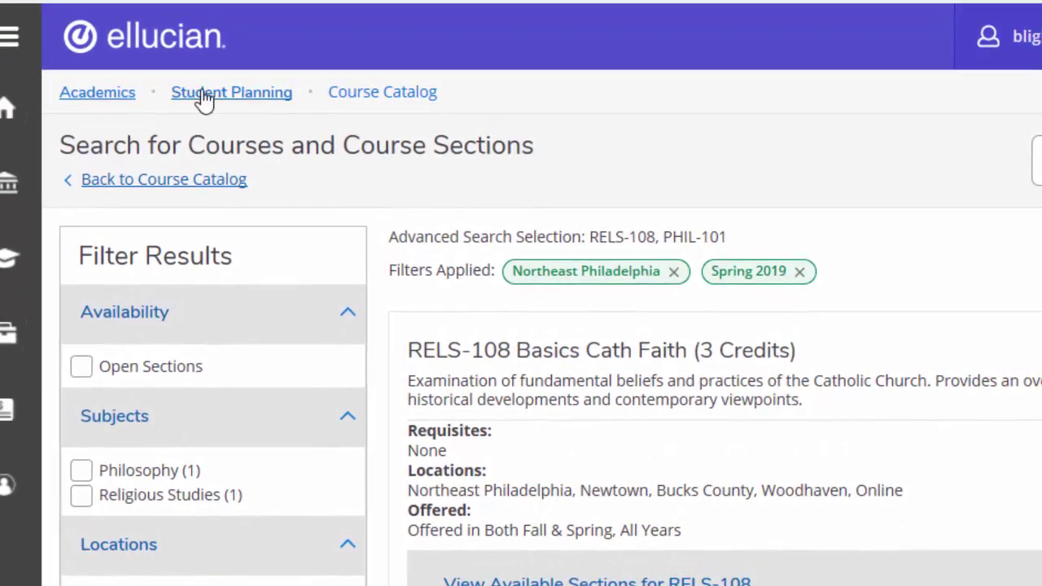
- Open the Plan & Schedule timeline and move RELS-105 Intro Four Gospels from Fall 2020 to Spring 2021
{"action": "left_click", "coordinate": [203, 95]}
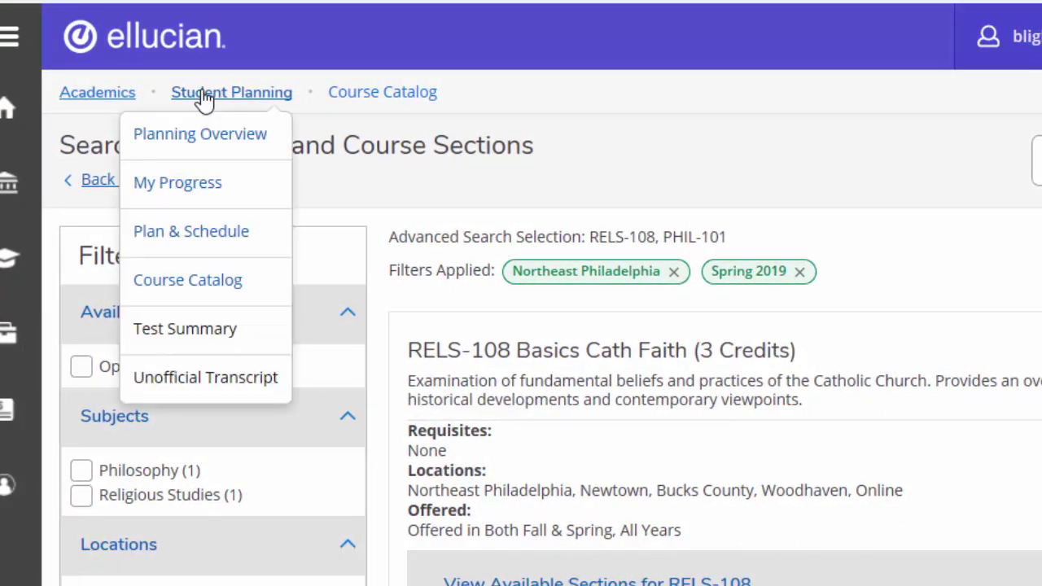
{"action": "left_click", "coordinate": [234, 232]}
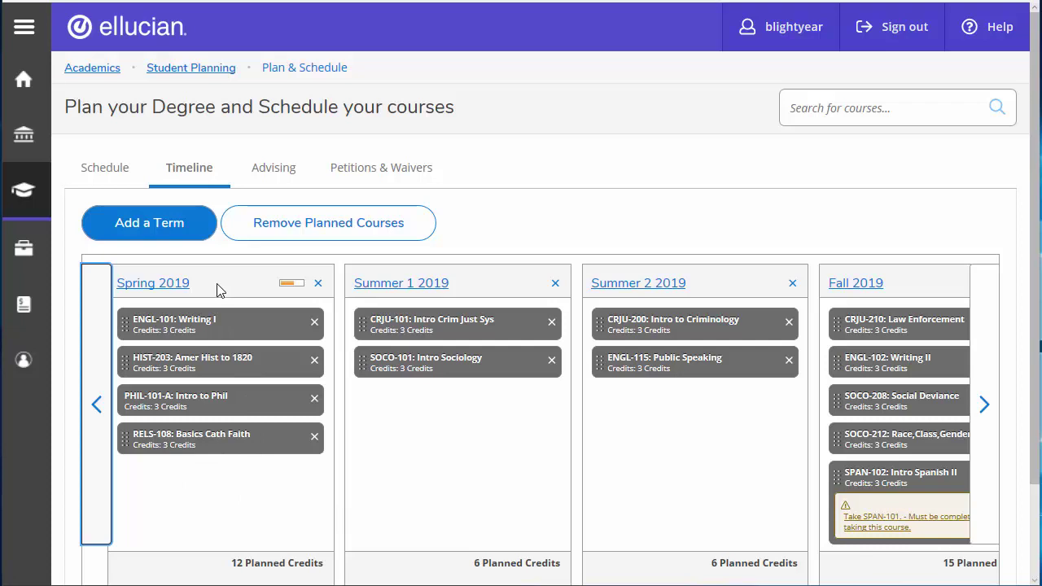
{"action": "left_click", "coordinate": [982, 409]}
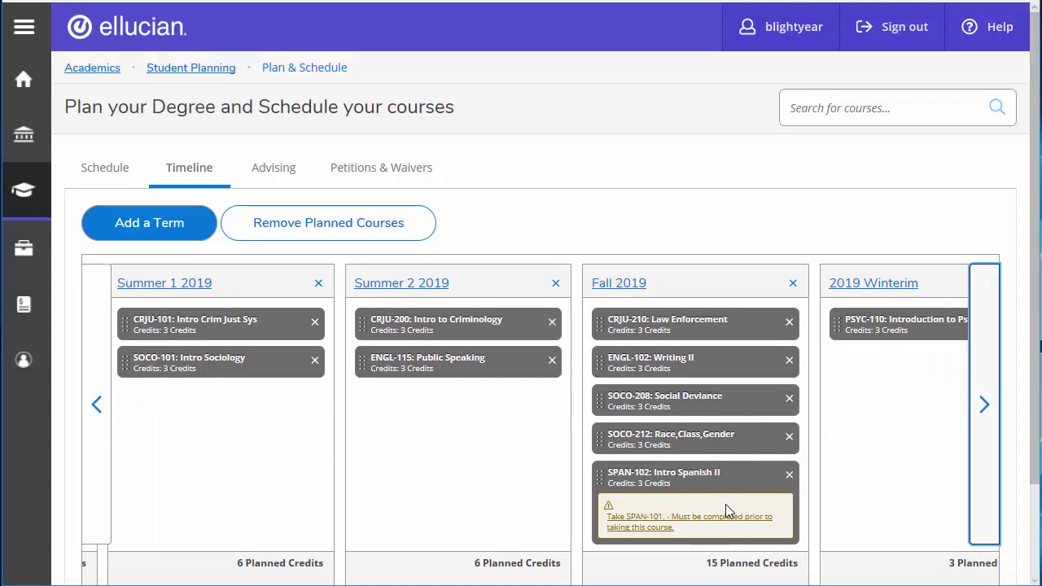
{"action": "left_click", "coordinate": [991, 473]}
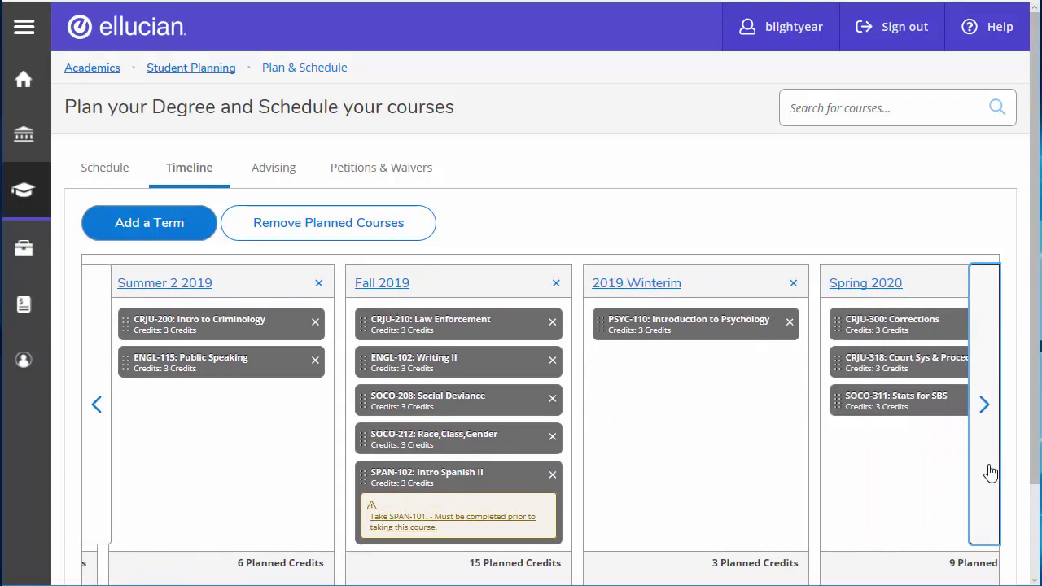
{"action": "left_click", "coordinate": [990, 473]}
{"action": "left_click", "coordinate": [990, 473]}
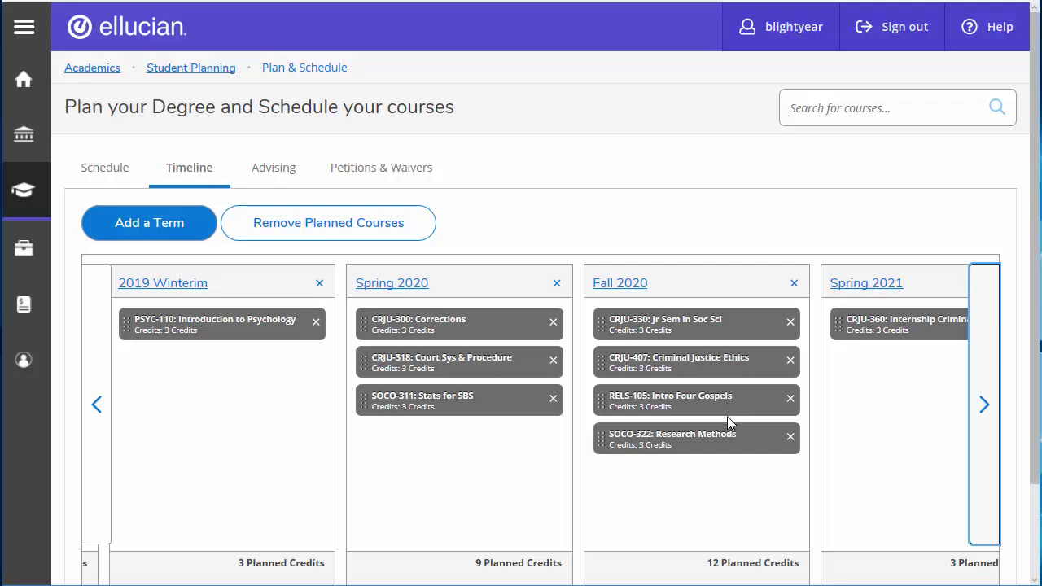
{"action": "left_click_drag", "start_coordinate": [727, 416], "coordinate": [879, 382]}
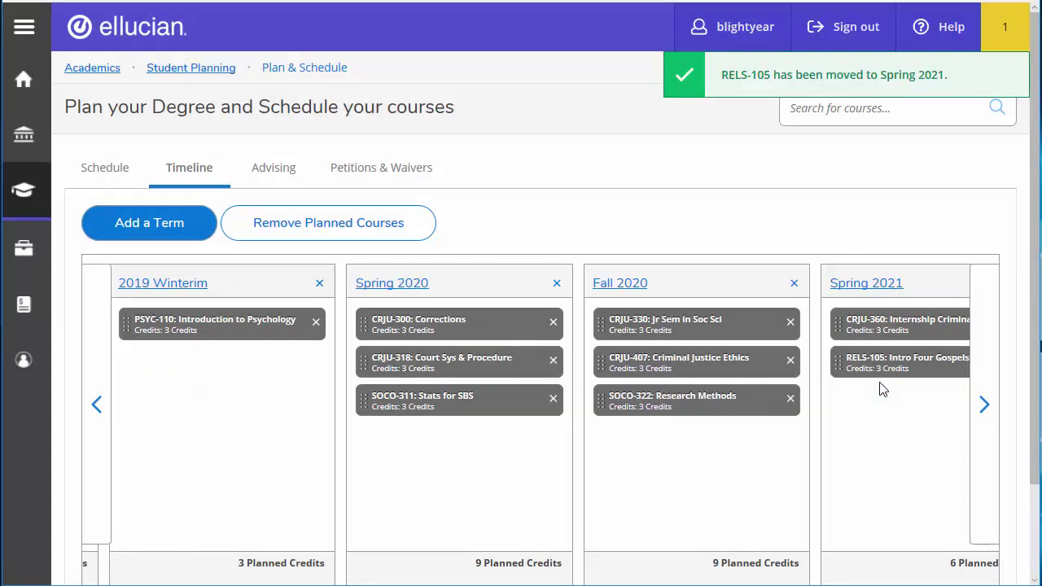